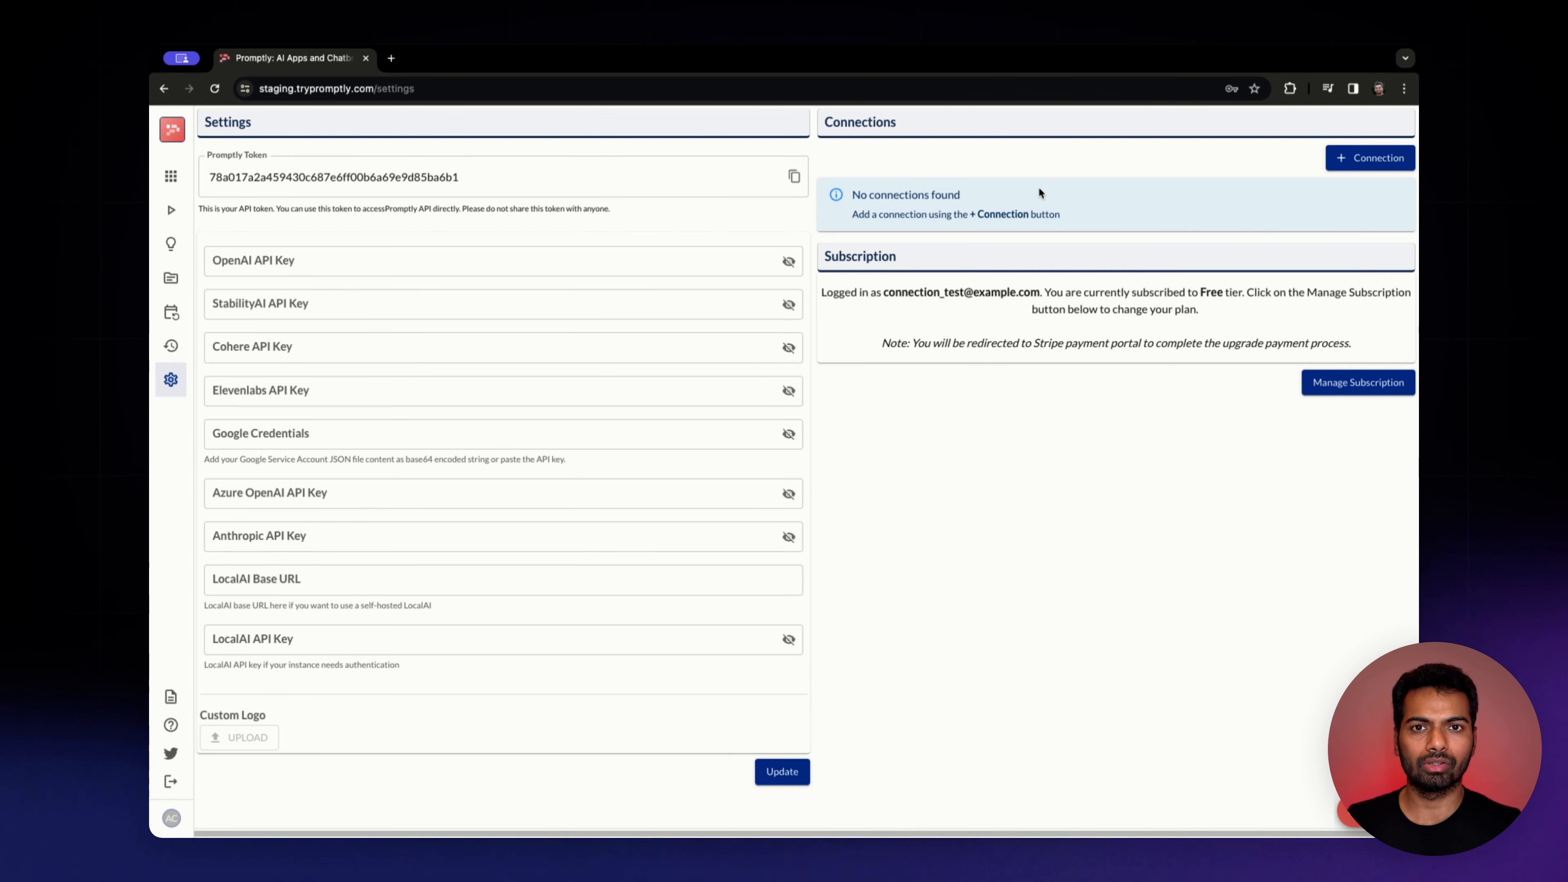
Start adding a new connection named Test with the description "Description"
left_click(1352, 156)
type("Test")
key("Tab")
type("Descr")
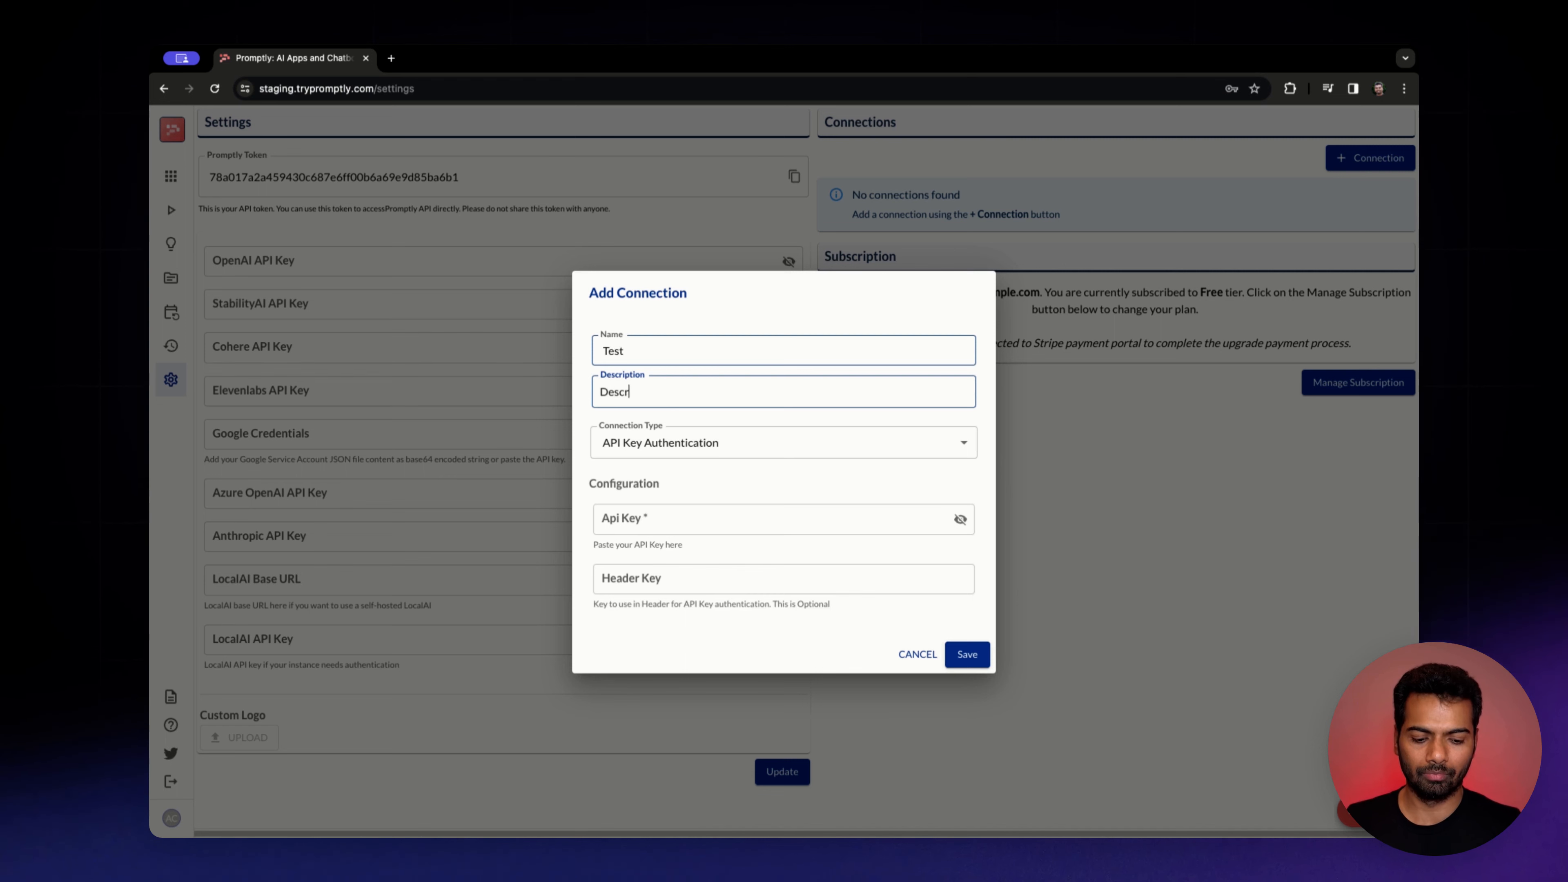
type("iption")
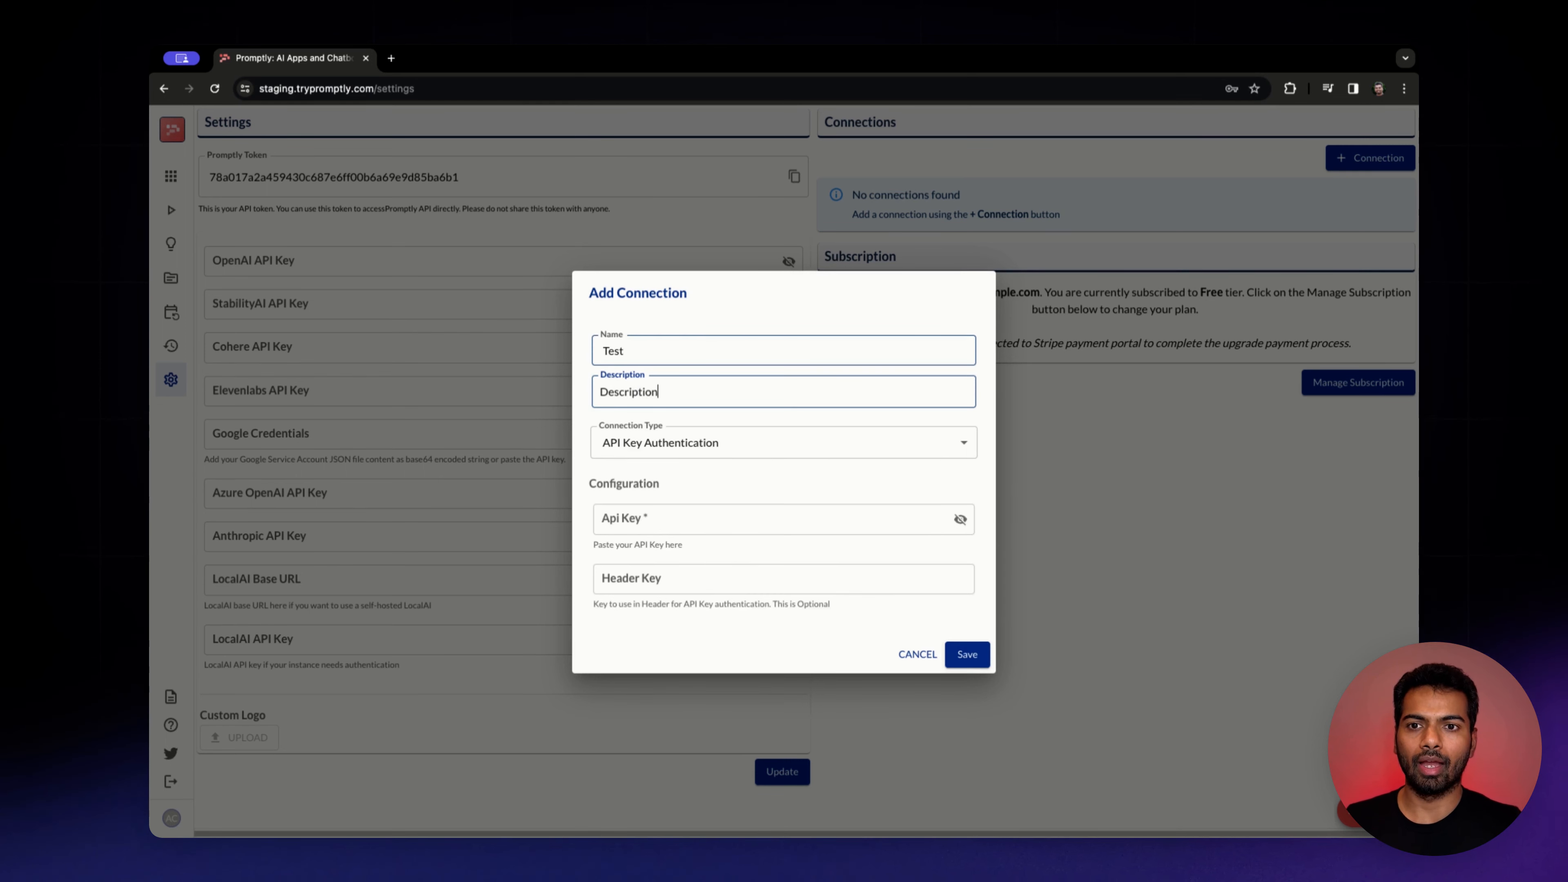
Switch through the API Key, Basic, Bearer and Google Login connection types to compare their configuration fields
left_click(660, 439)
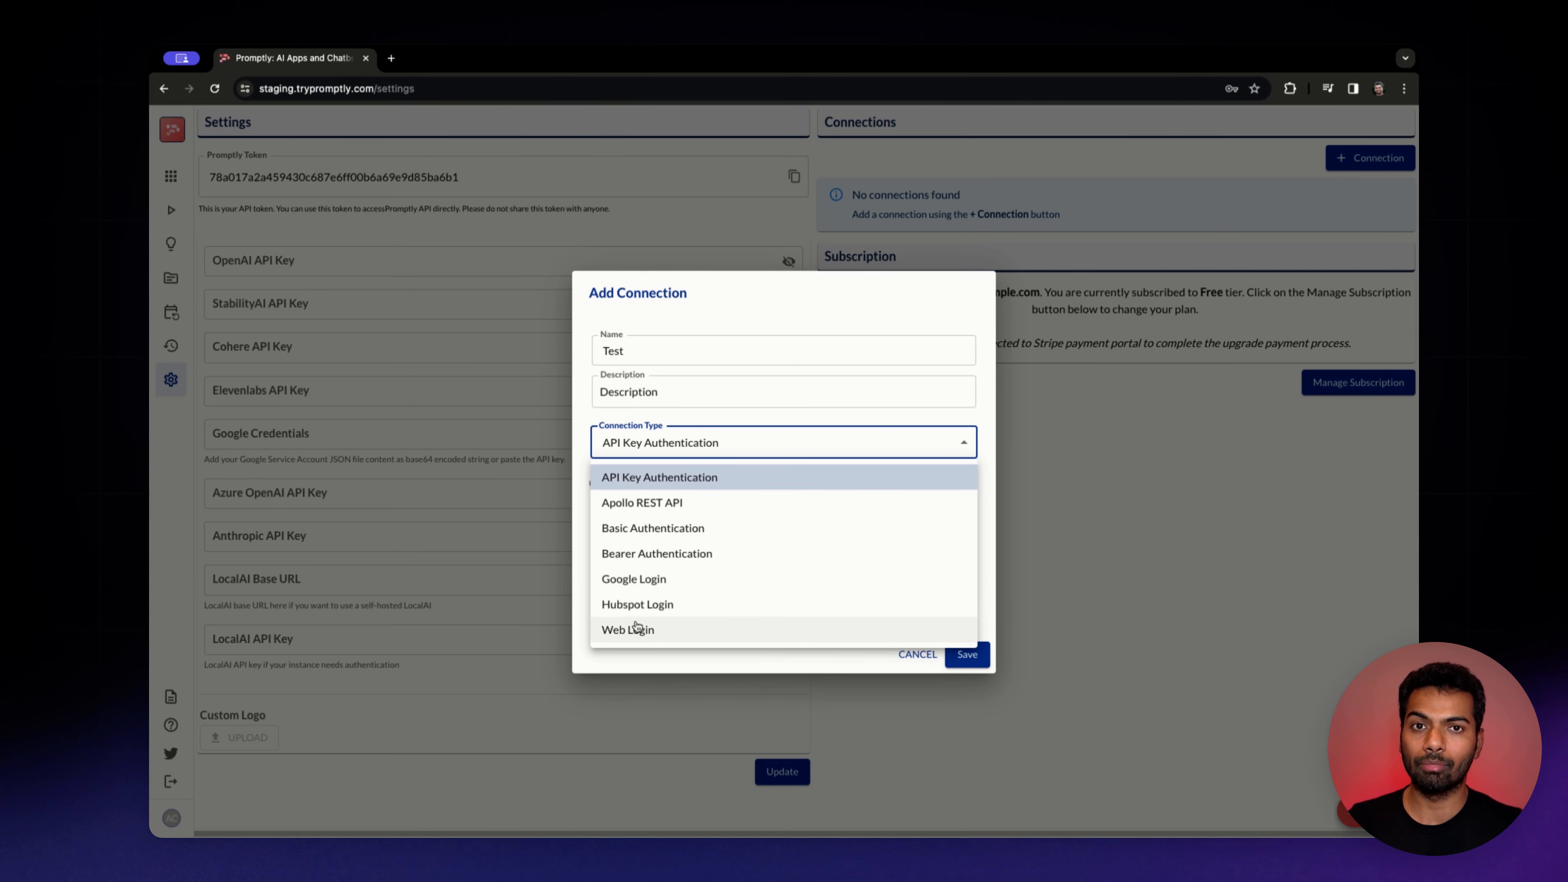
left_click(677, 477)
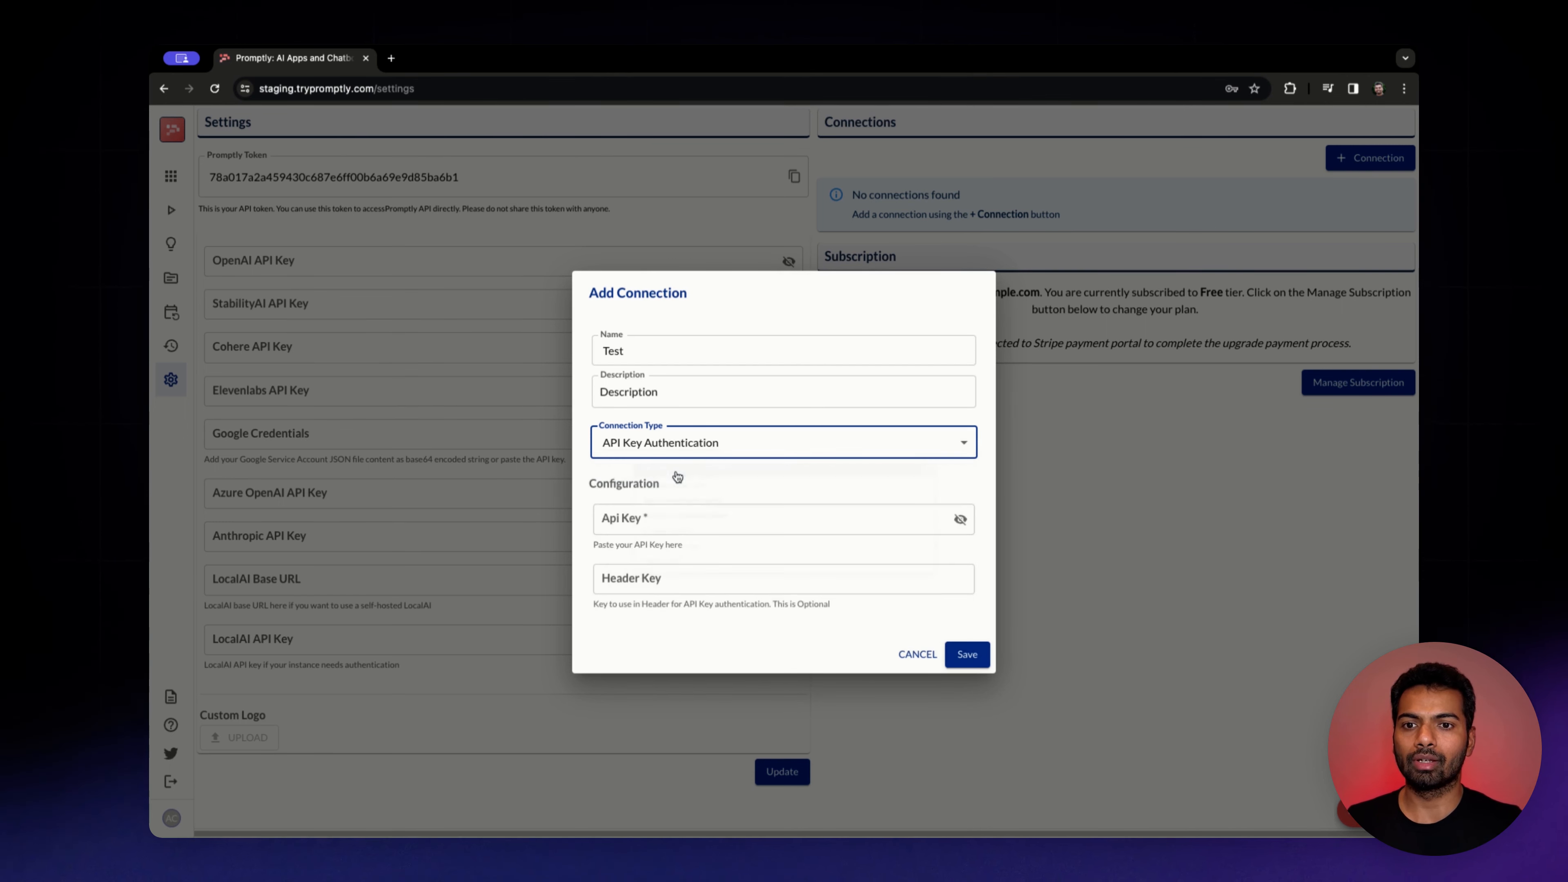
left_click(664, 452)
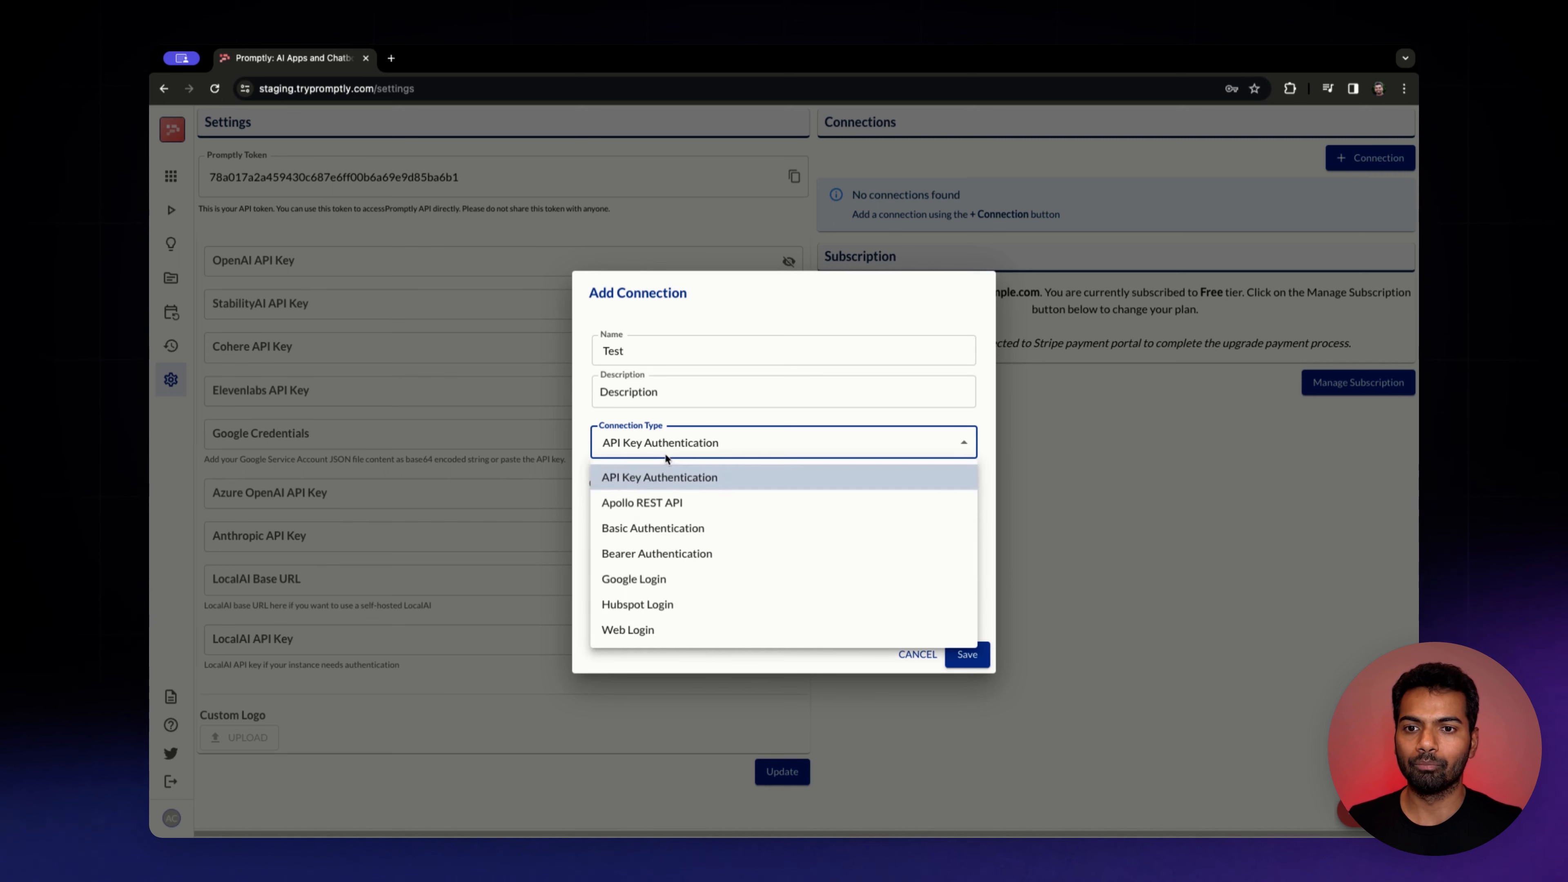
left_click(644, 532)
left_click(646, 471)
left_click(625, 569)
left_click(666, 611)
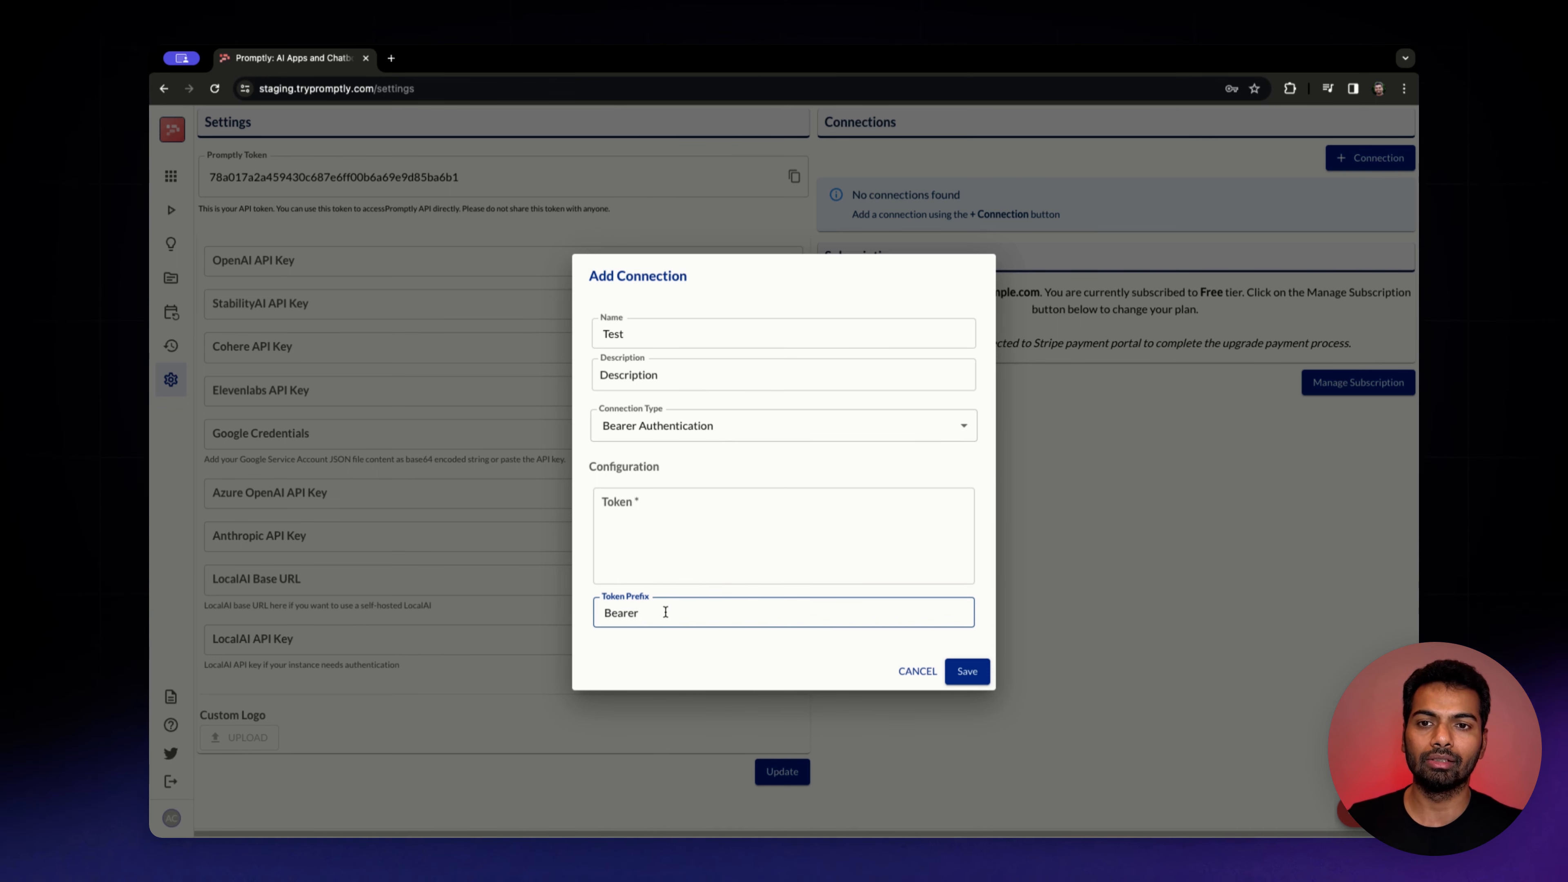
left_click(673, 426)
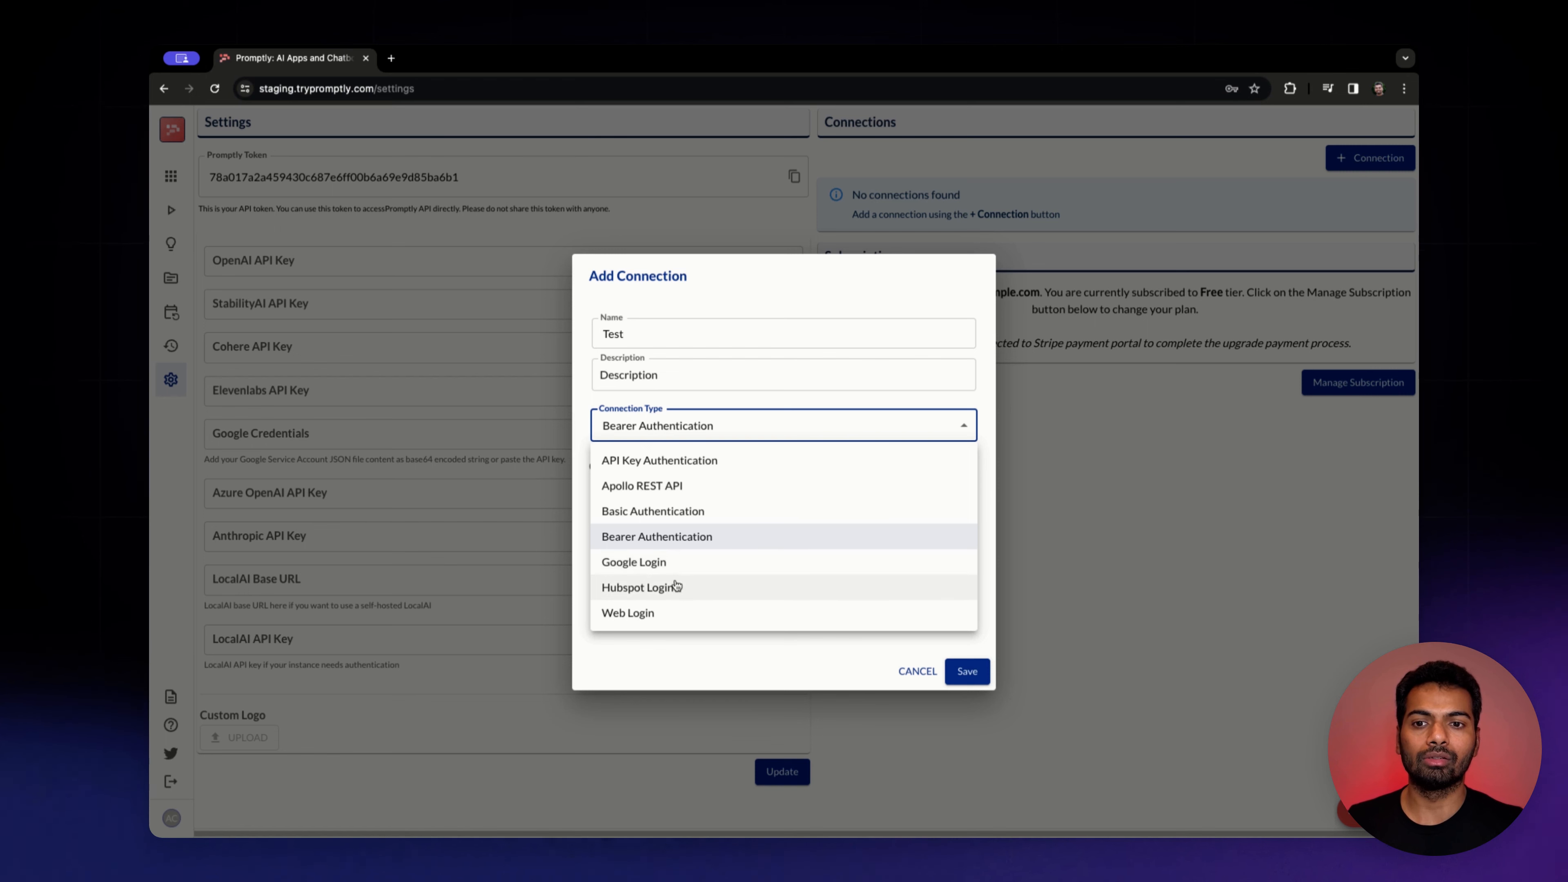
left_click(674, 563)
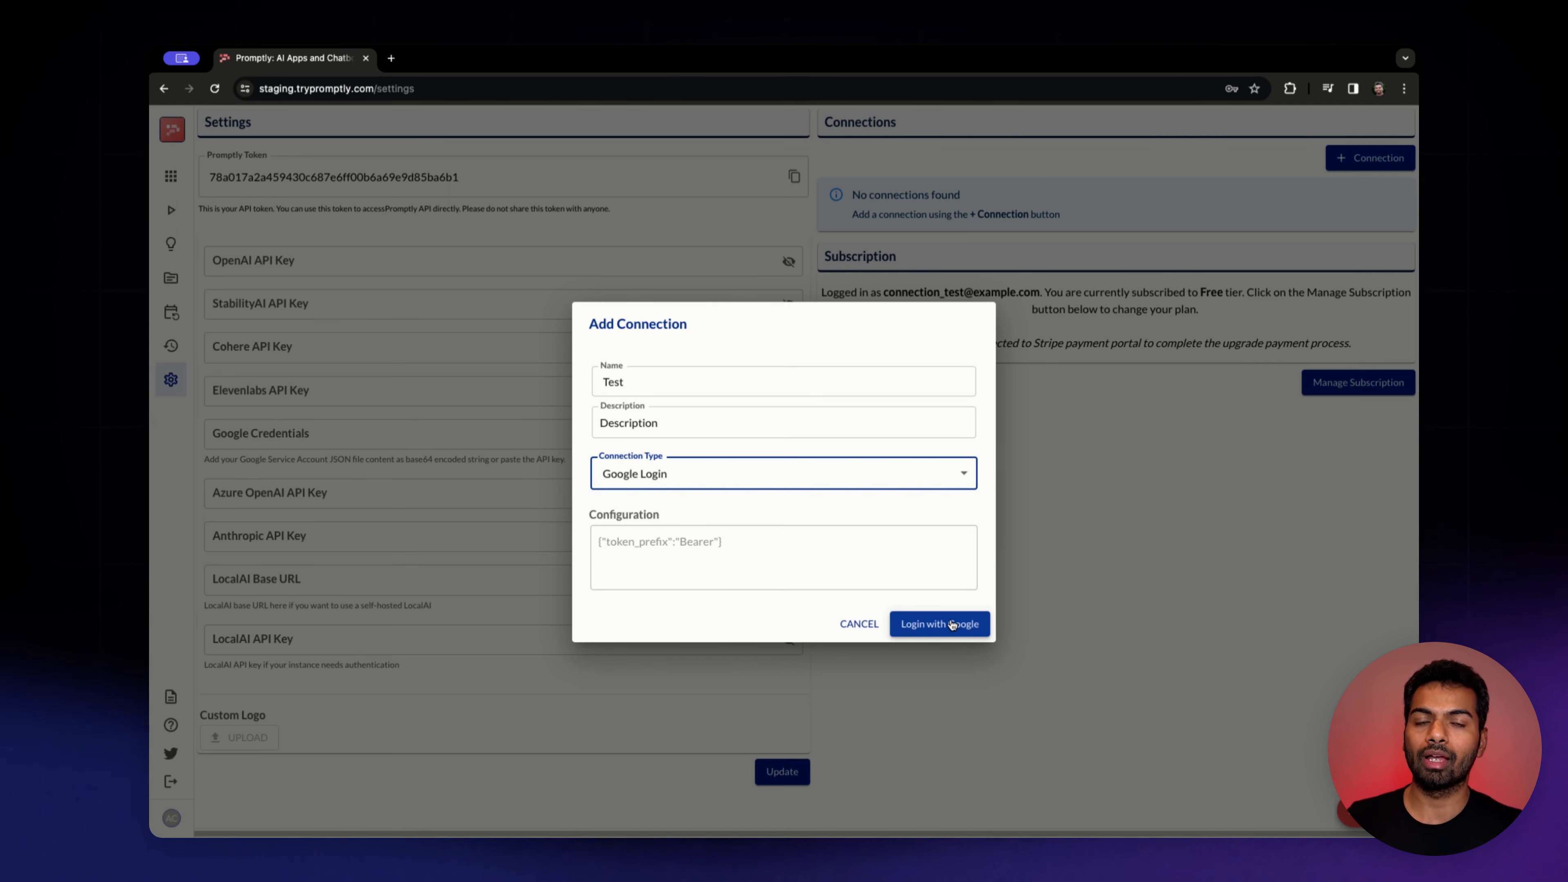
left_click(904, 481)
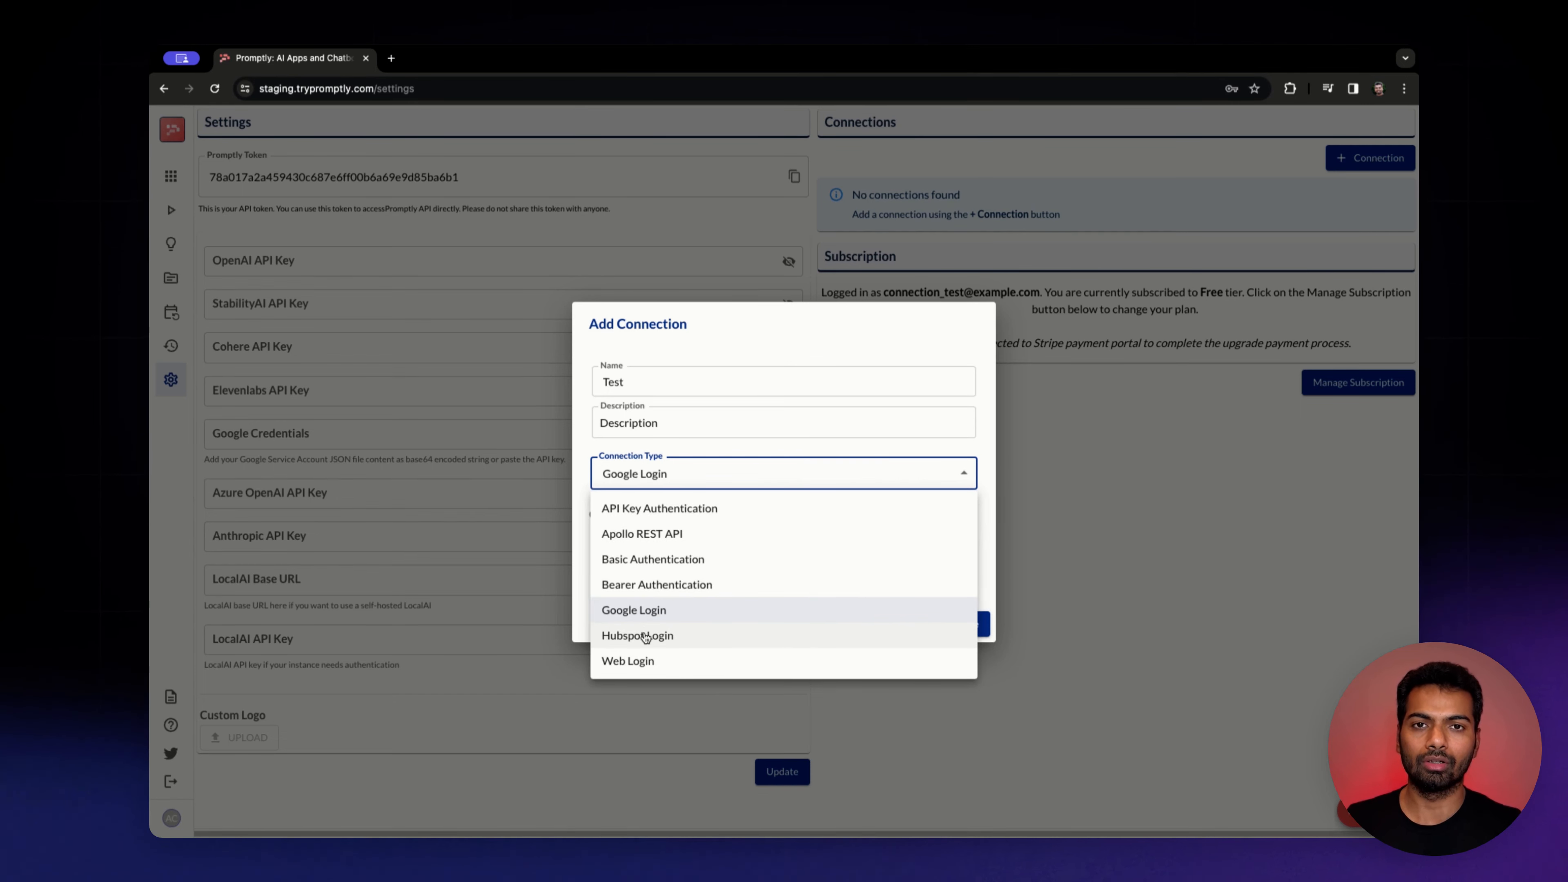
left_click(640, 662)
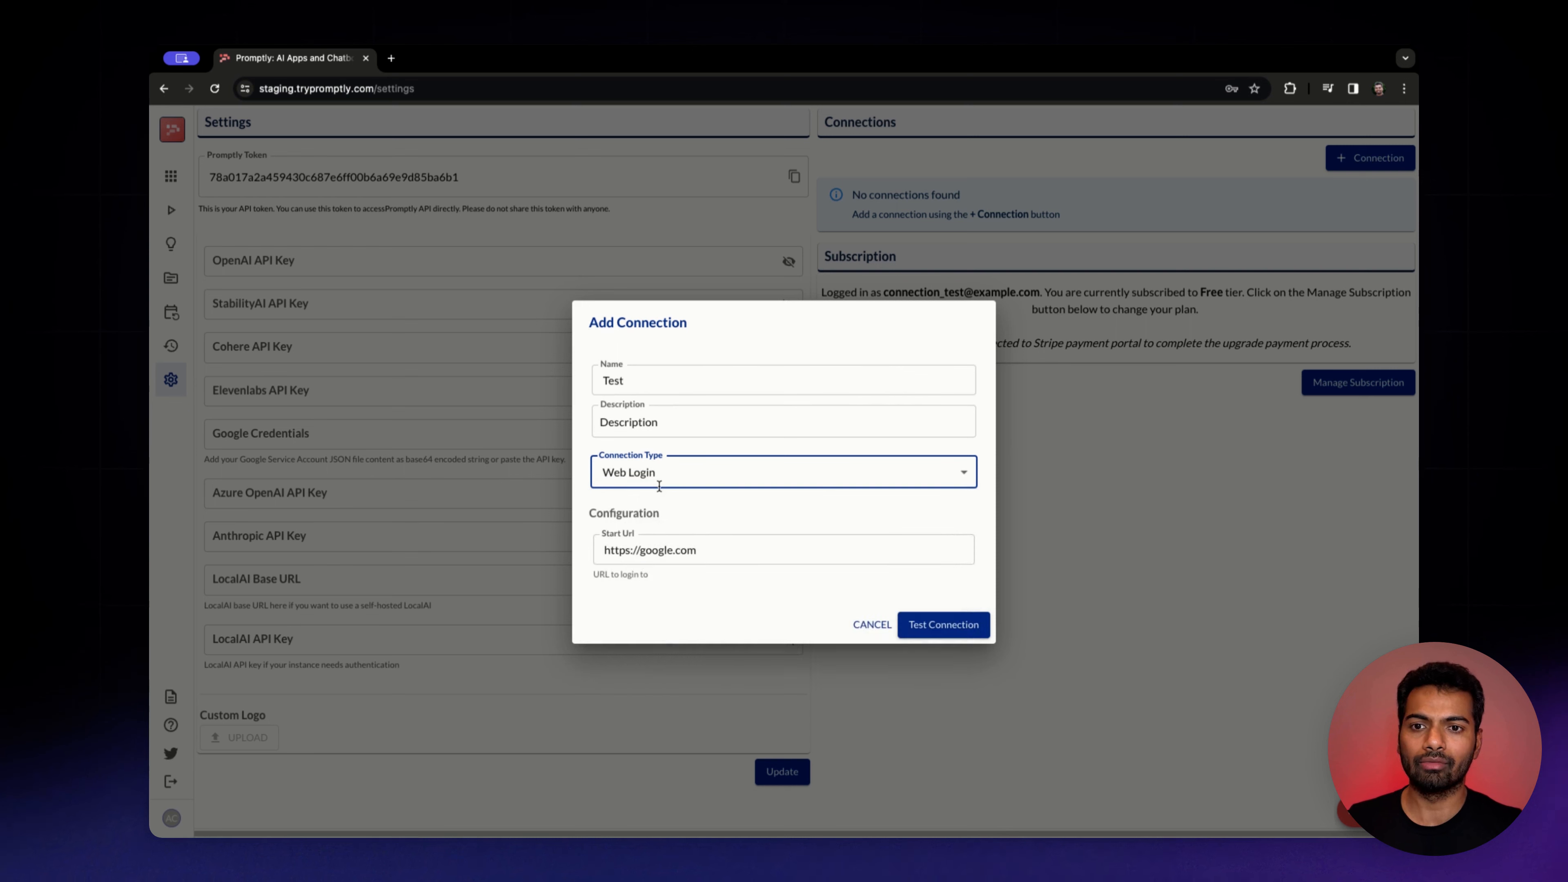
double_click(651, 549)
type("linkedin.com")
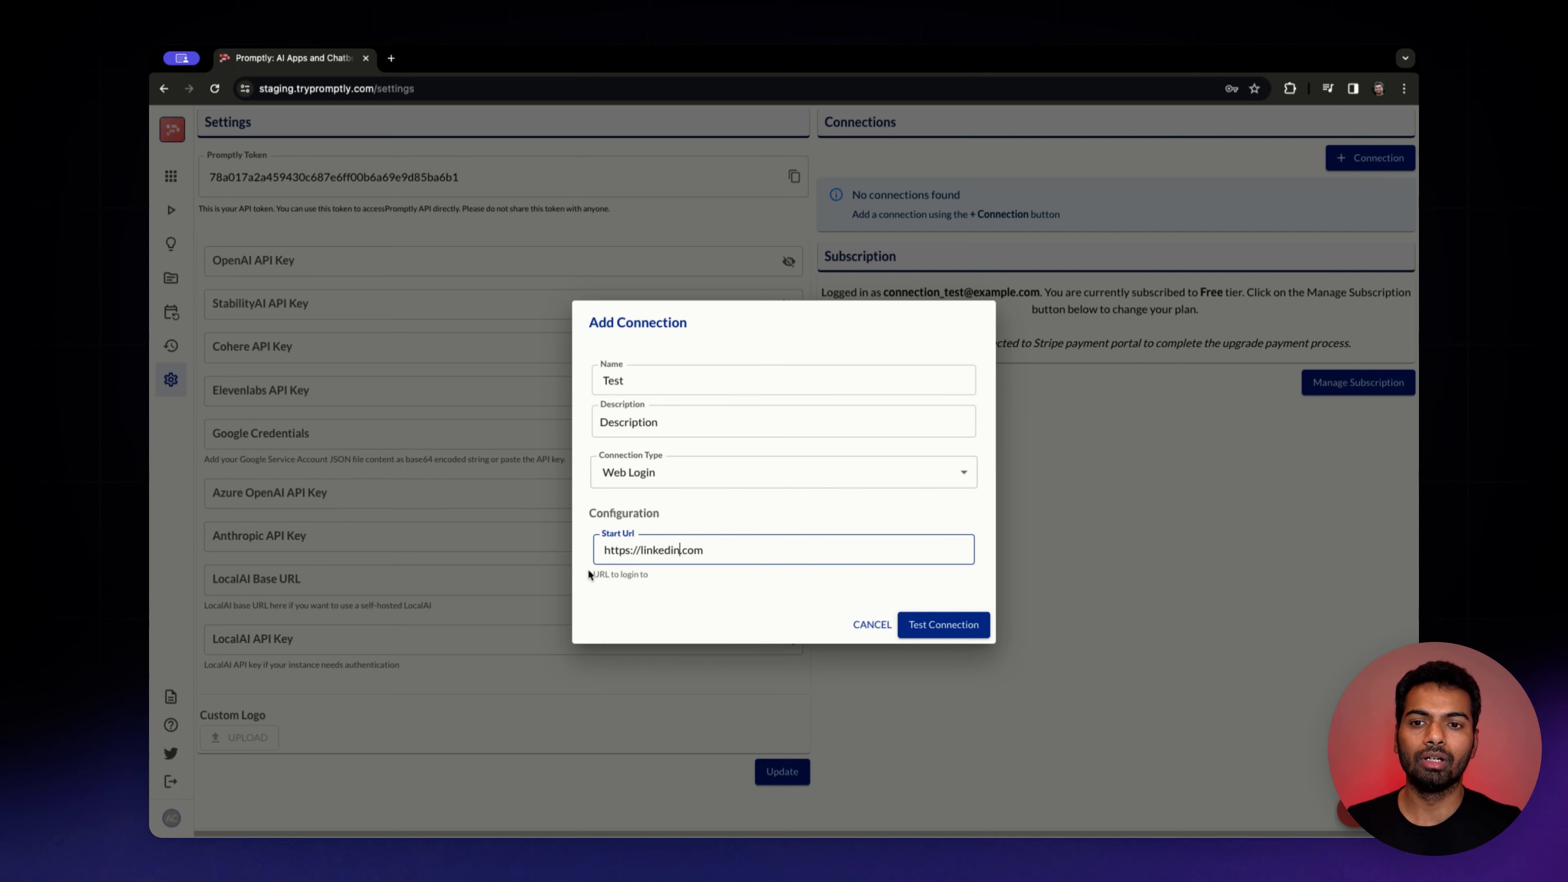
Test the connection and fill in the account e-mail on the LinkedIn sign-in page in the remote browser
left_click(919, 627)
left_click(919, 625)
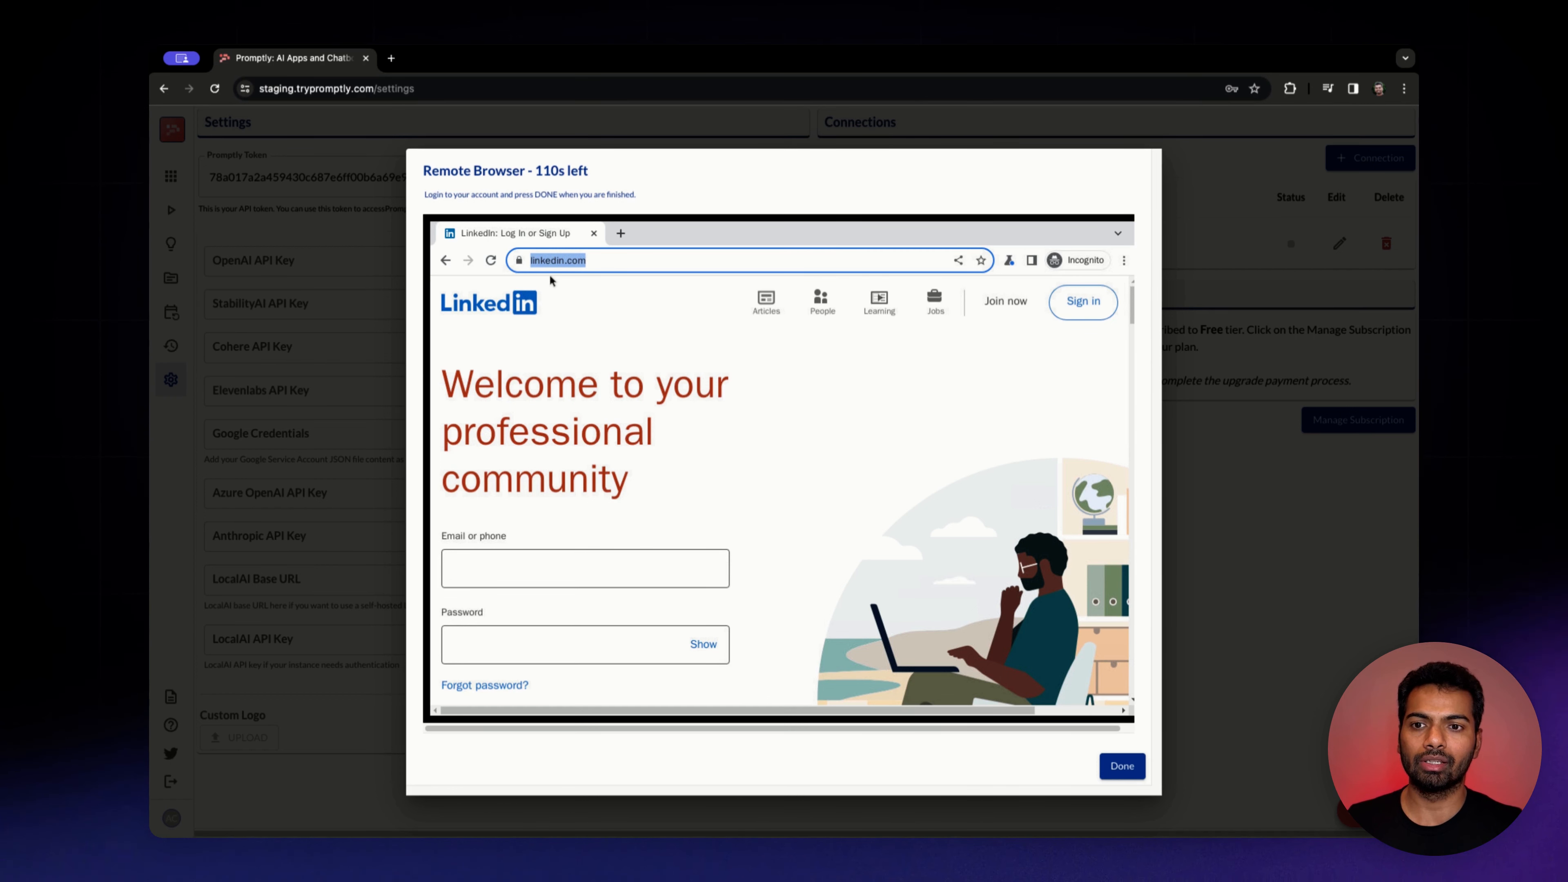
left_click(471, 573)
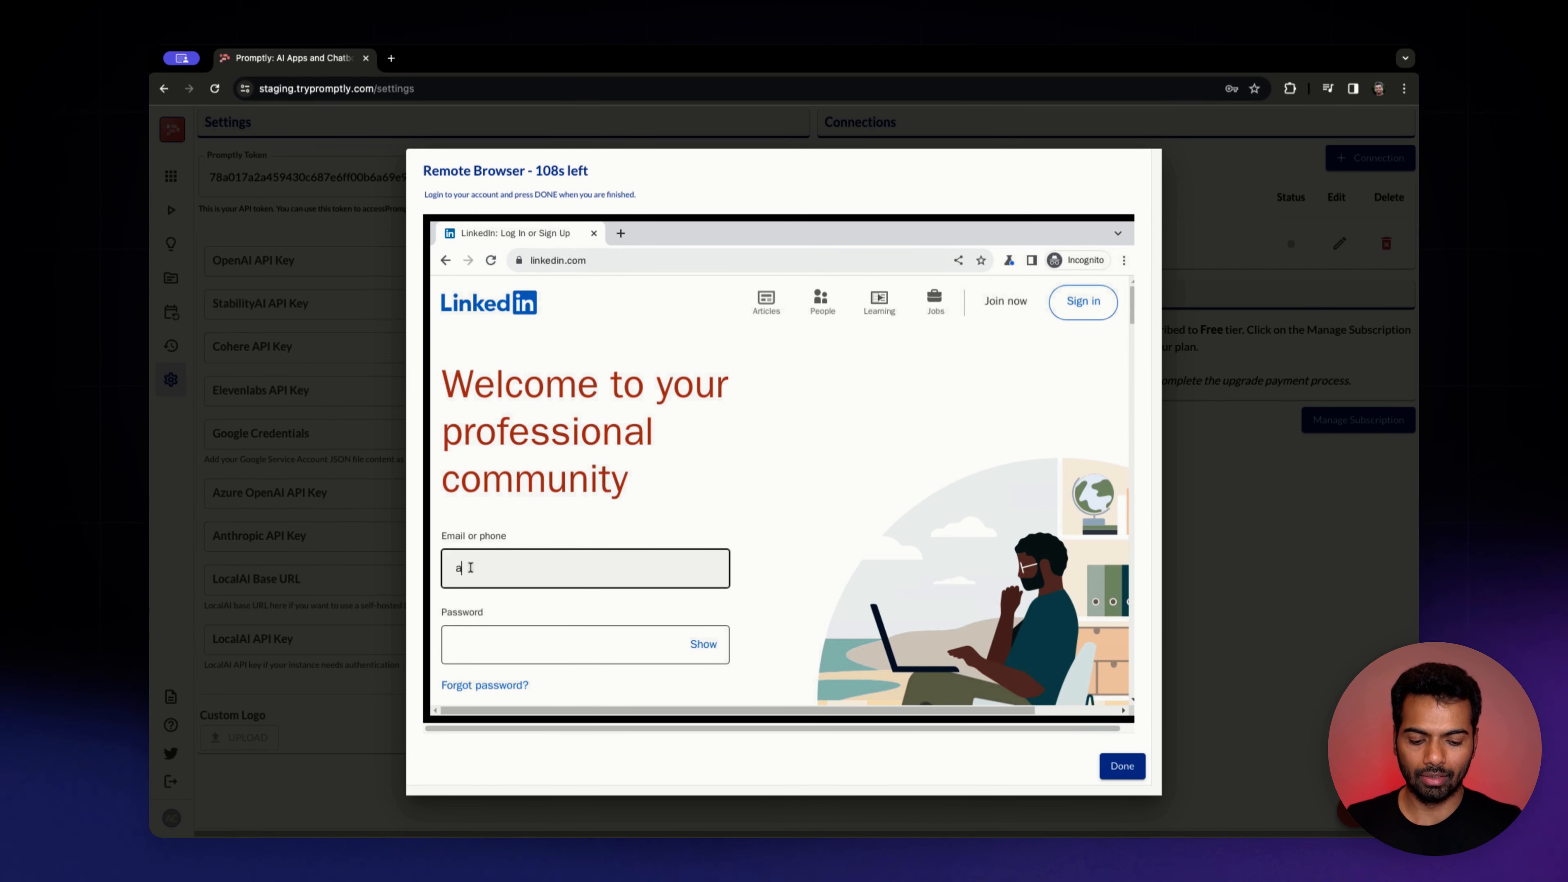
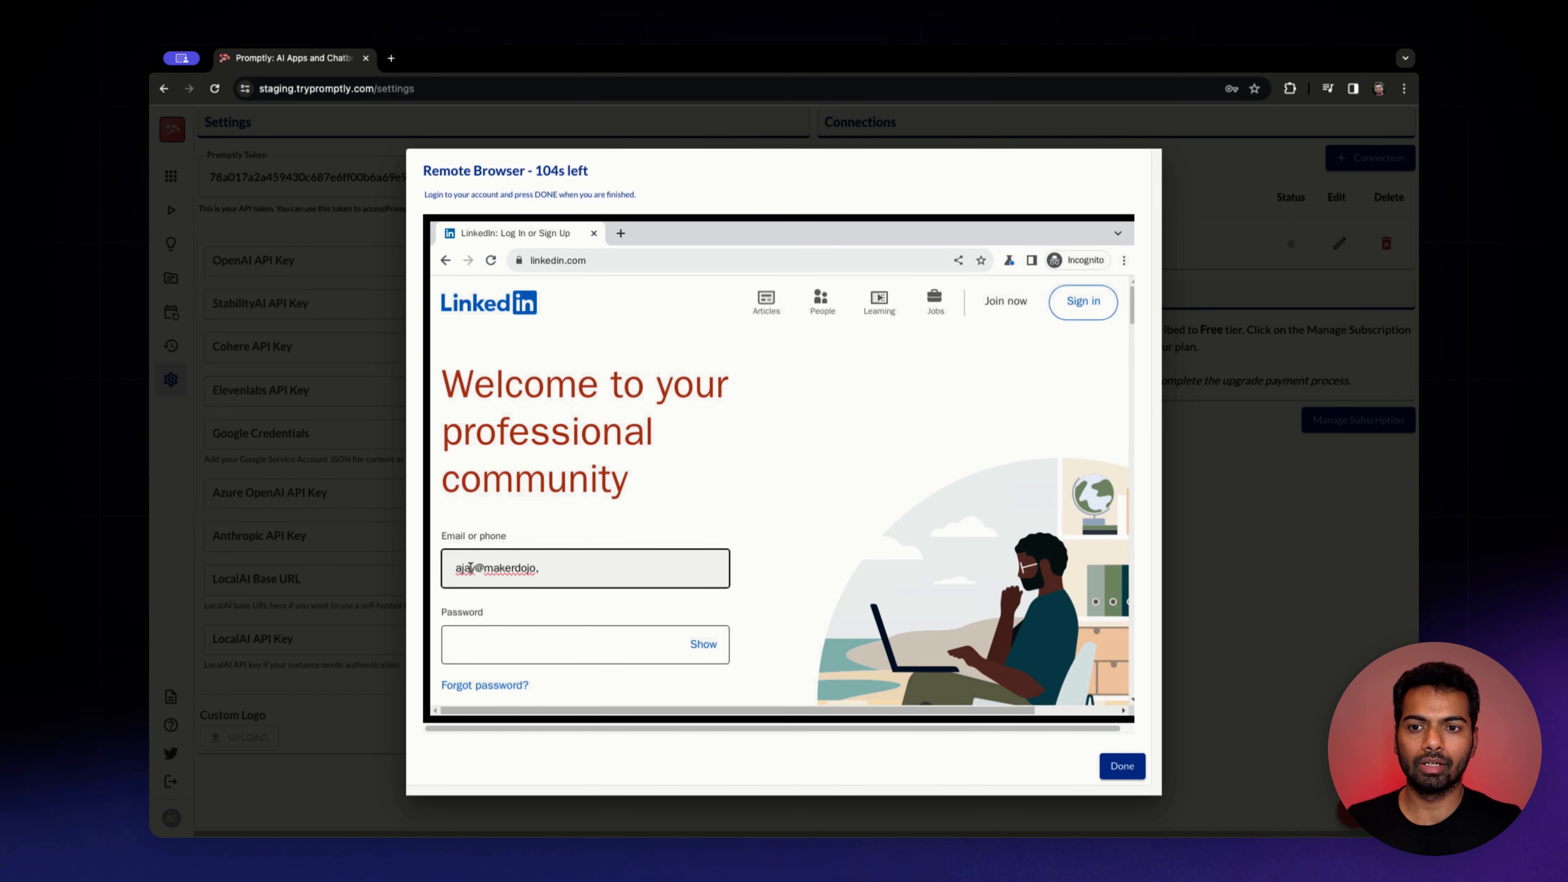
Enter the LinkedIn account password, submit the sign-in, and finish the remote browser session
left_click(479, 633)
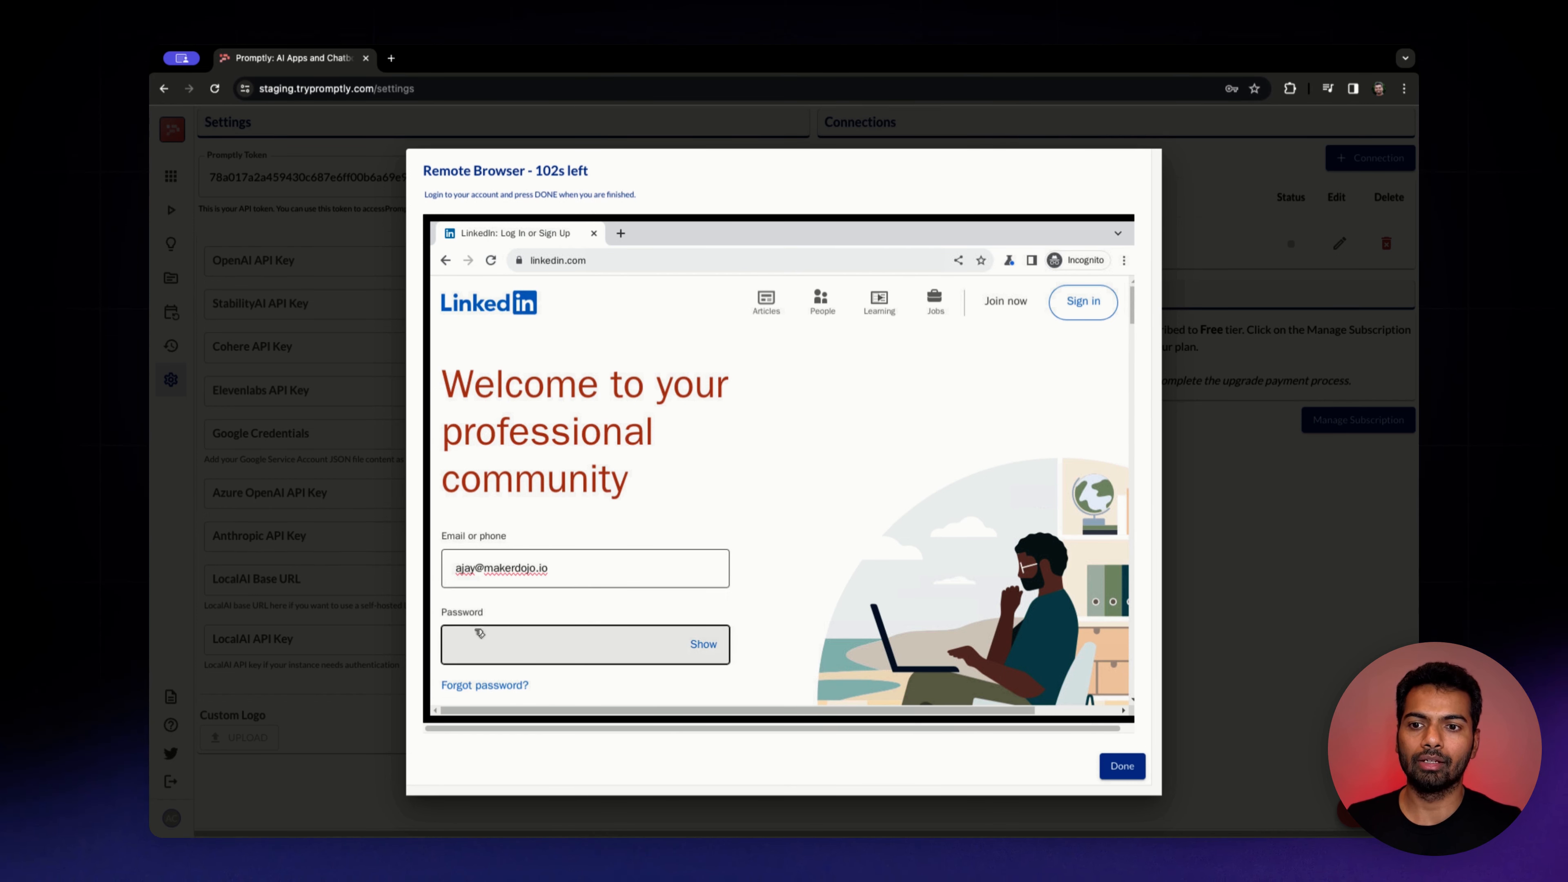
type("•••••••")
key("Return")
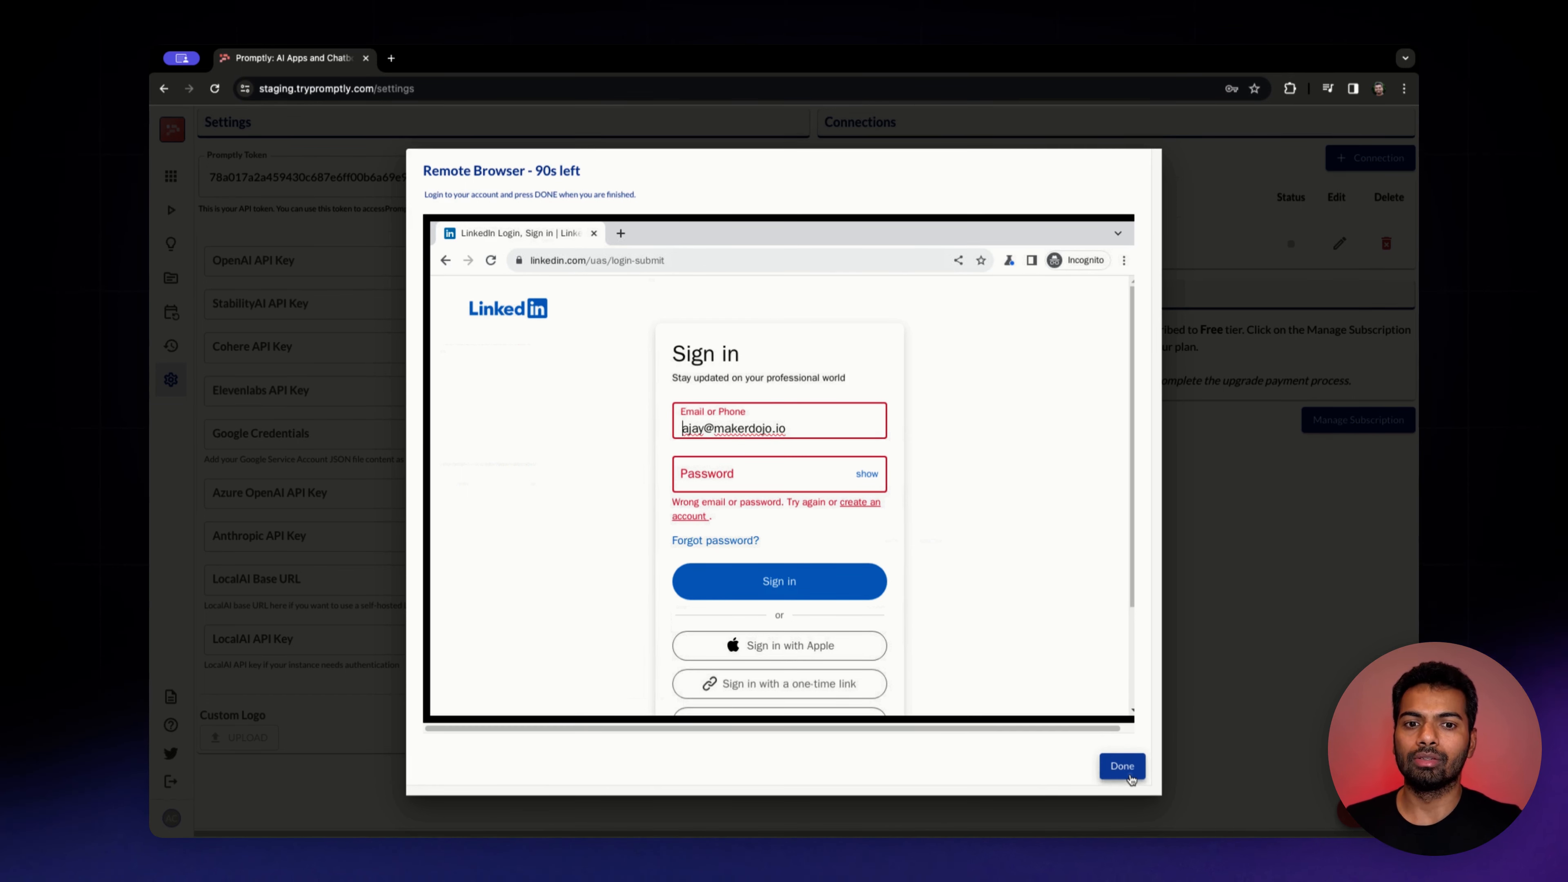
left_click(1123, 766)
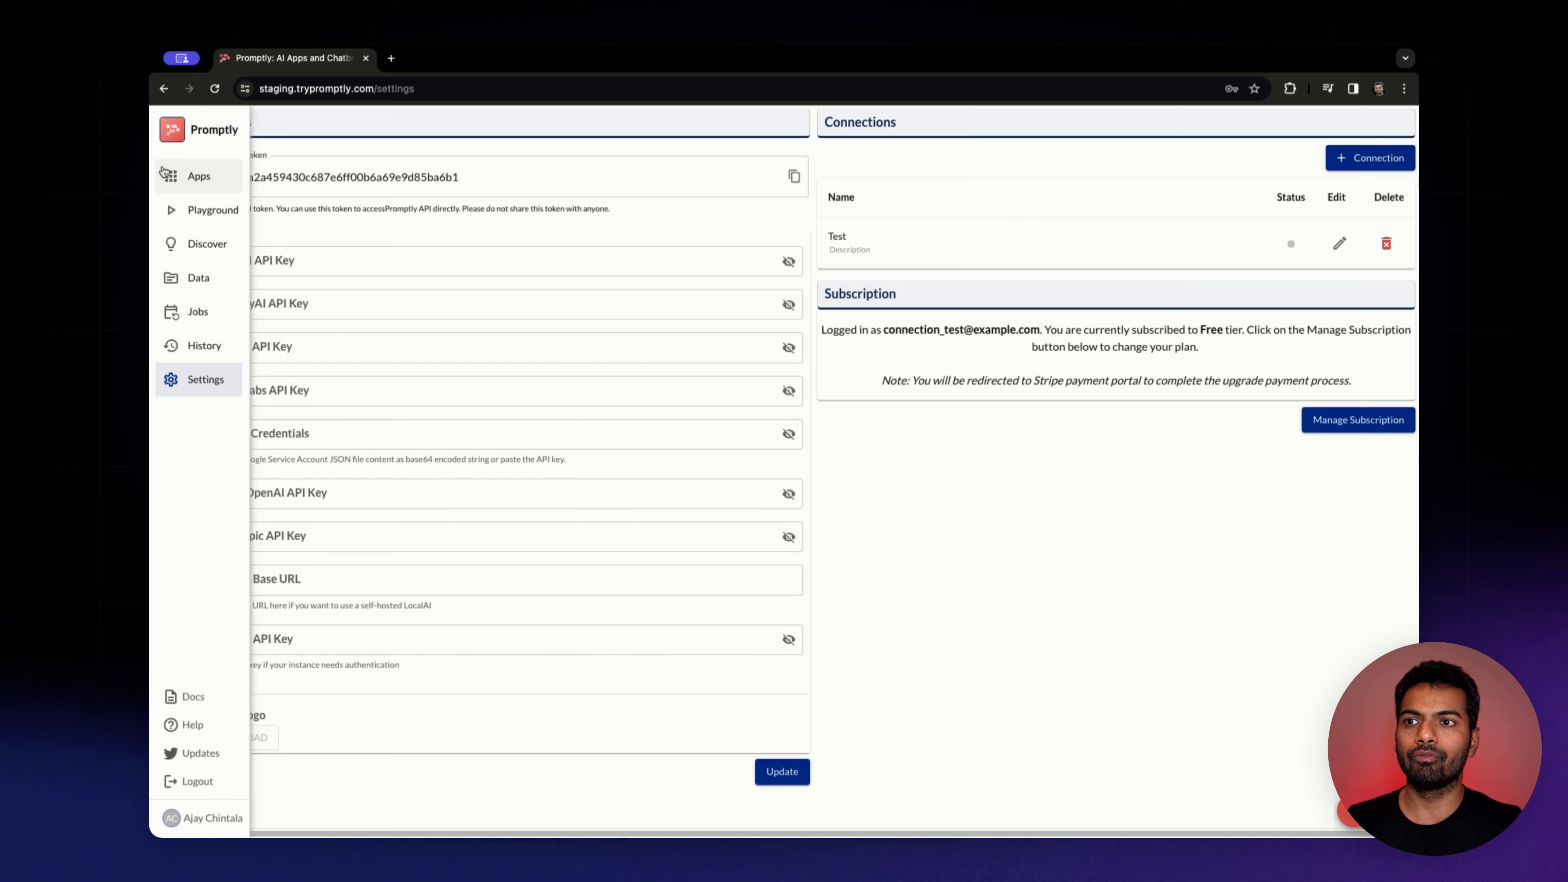
Go to the apps page and create an app named SDR from the AI SDR template
left_click(178, 176)
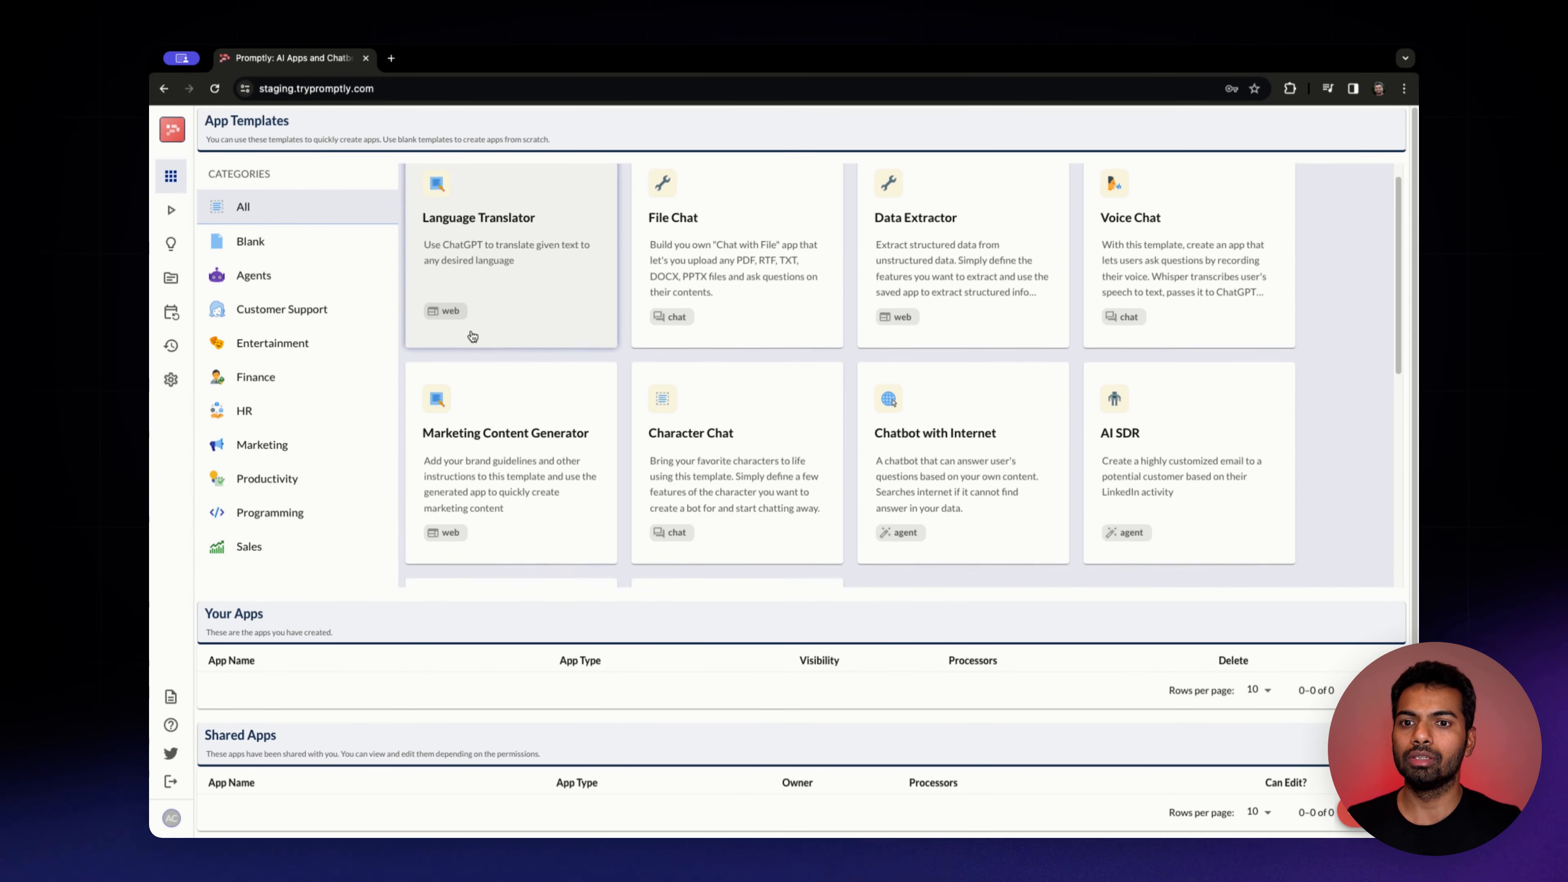
scroll(473, 335, "down", 4)
scroll(473, 335, "up", 5)
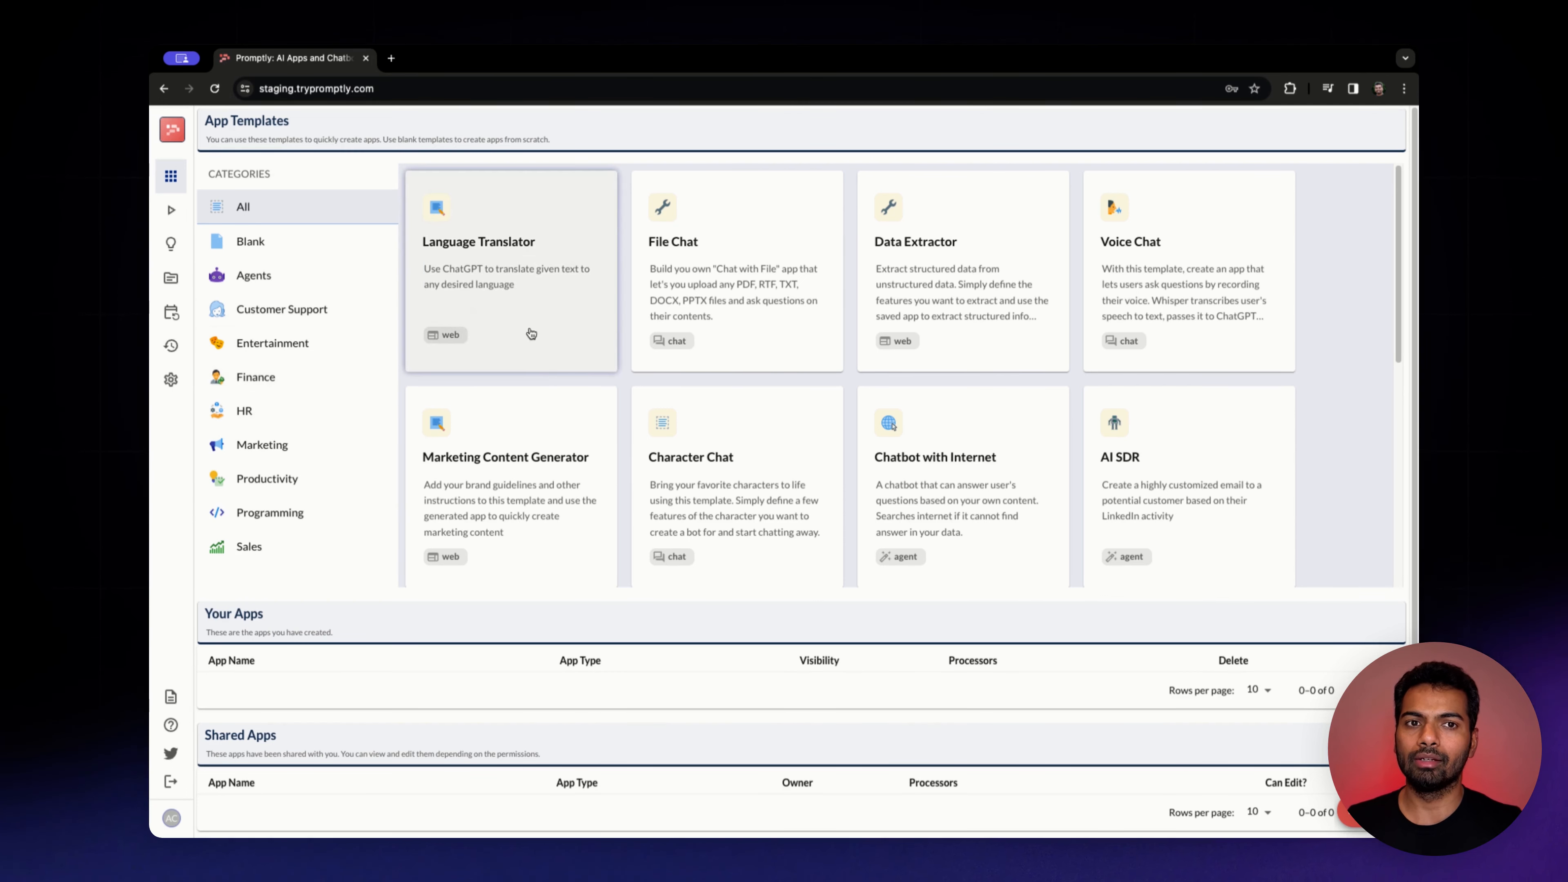
scroll(683, 367, "down", 1)
scroll(682, 368, "down", 2)
scroll(1163, 336, "up", 1)
left_click(1162, 336)
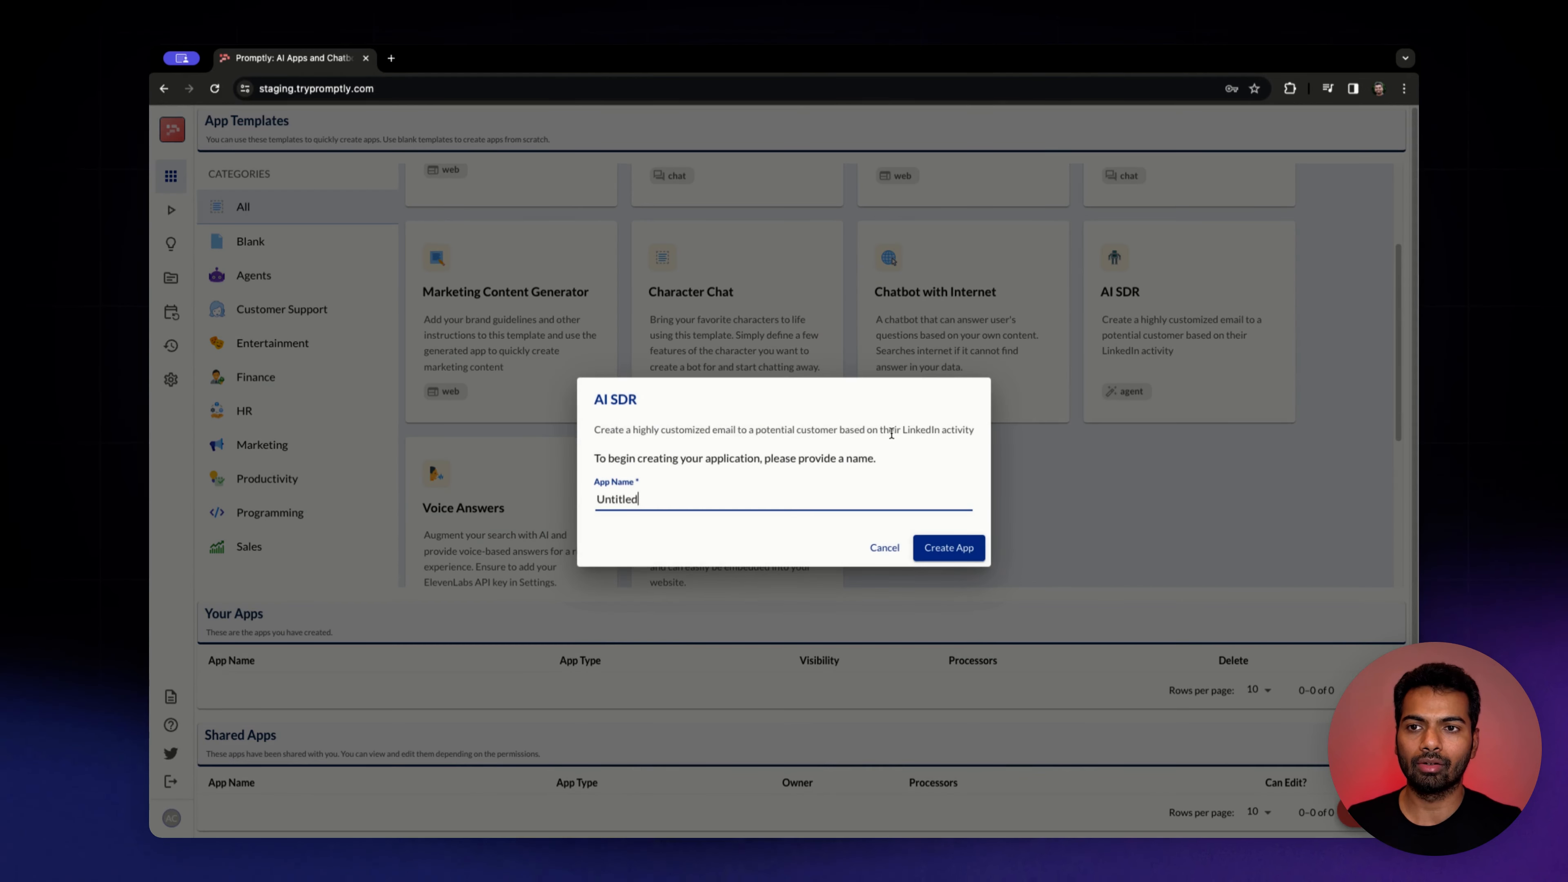
key("ctrl+a")
type("SDR")
left_click(981, 547)
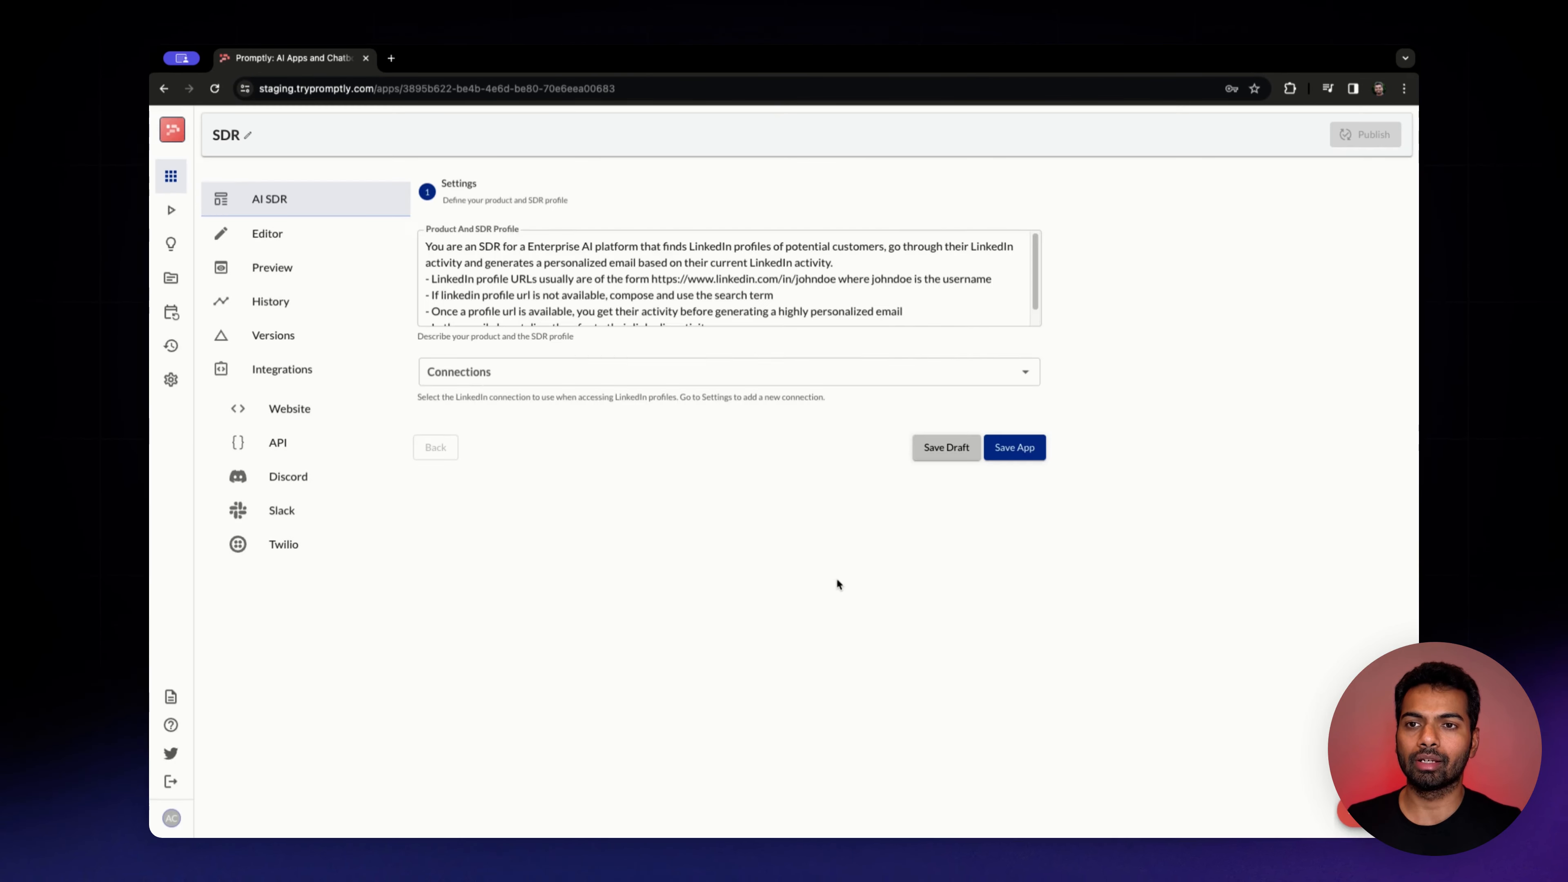
Select the Test connection as the app's LinkedIn connection
left_click(667, 372)
left_click(606, 420)
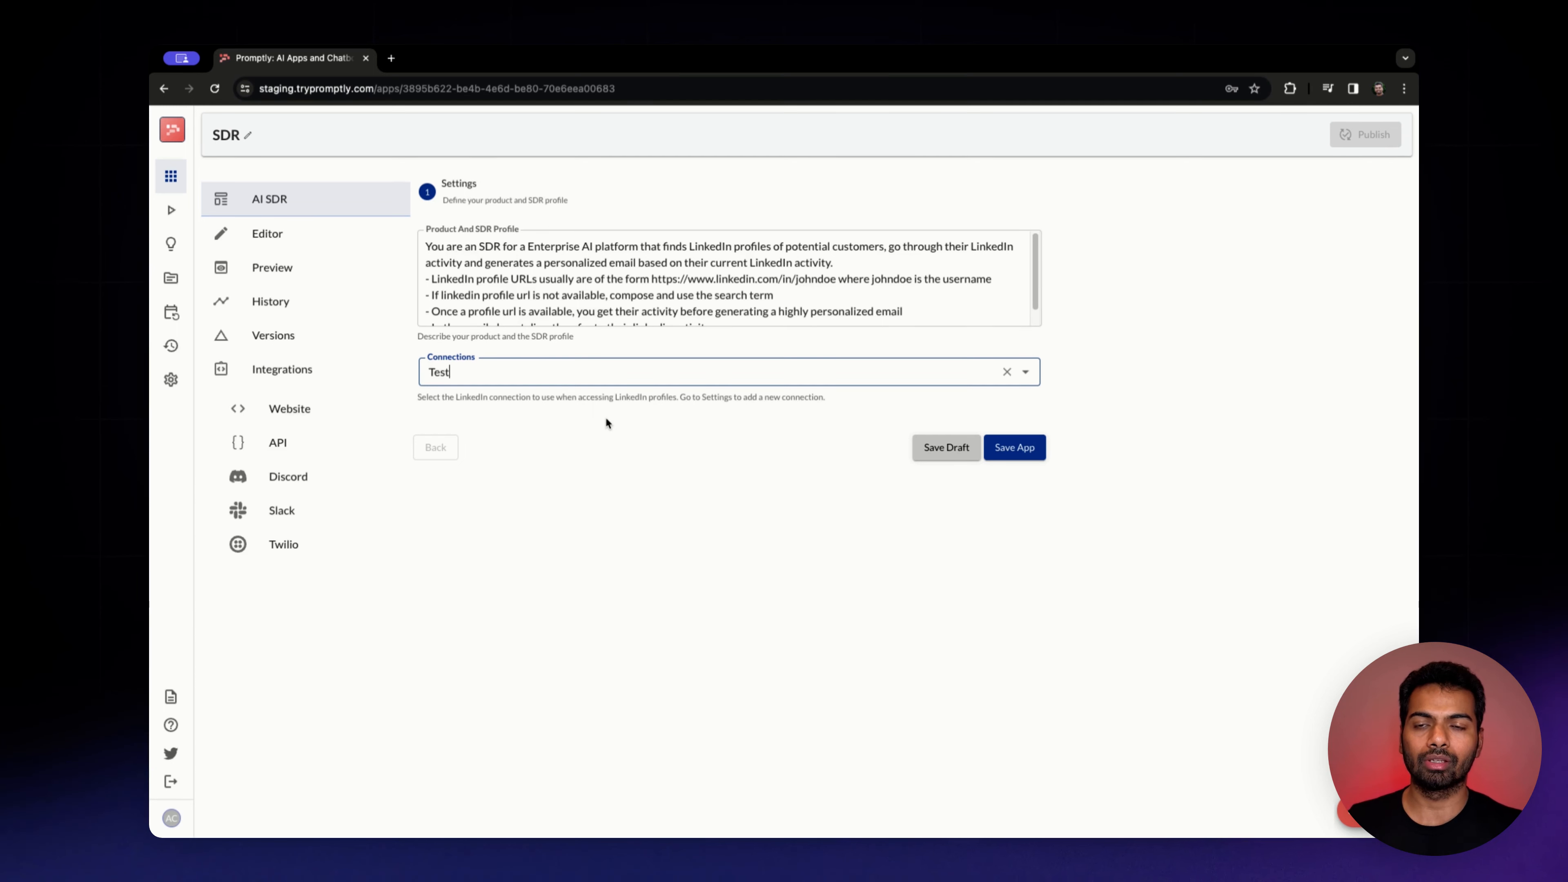